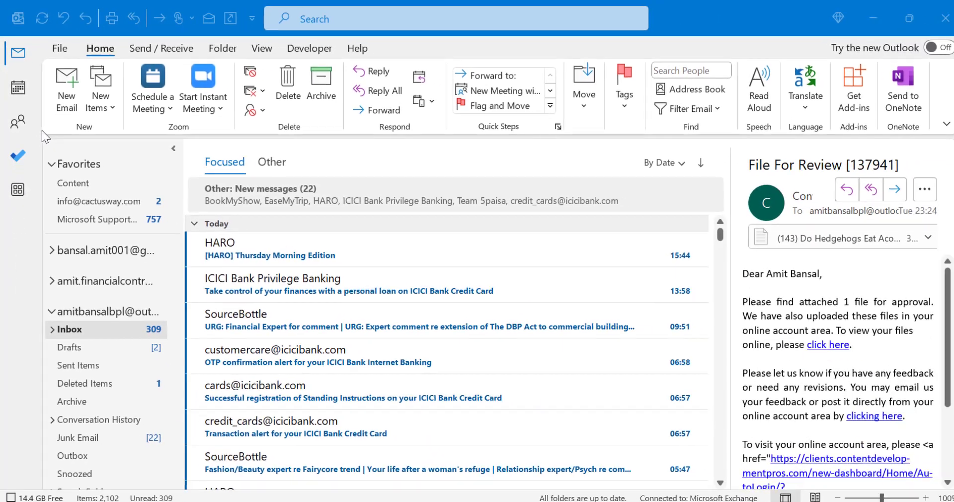
- Create a new email and address it to the suggested contact whose address matches the sending account
{"action": "left_click", "coordinate": [51, 94]}
{"action": "left_click_drag", "start_coordinate": [364, 41], "coordinate": [311, 51]}
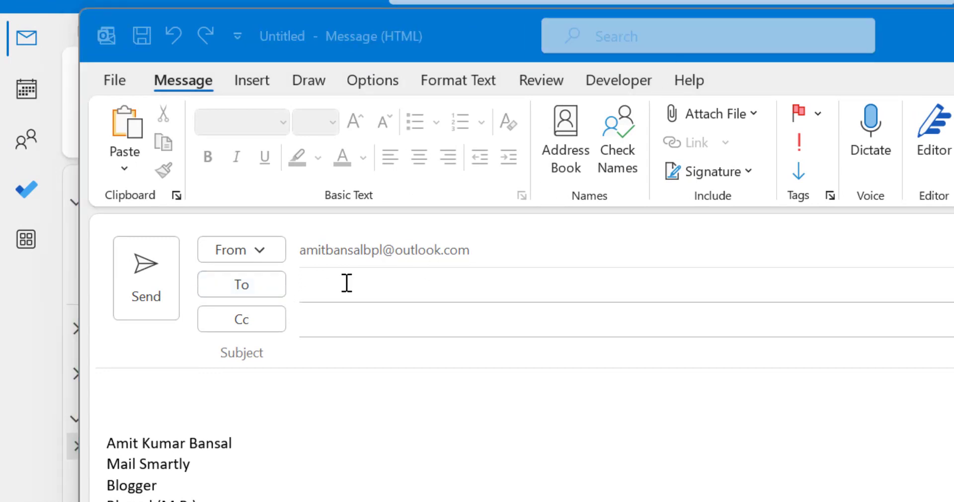
{"action": "left_click", "coordinate": [347, 282]}
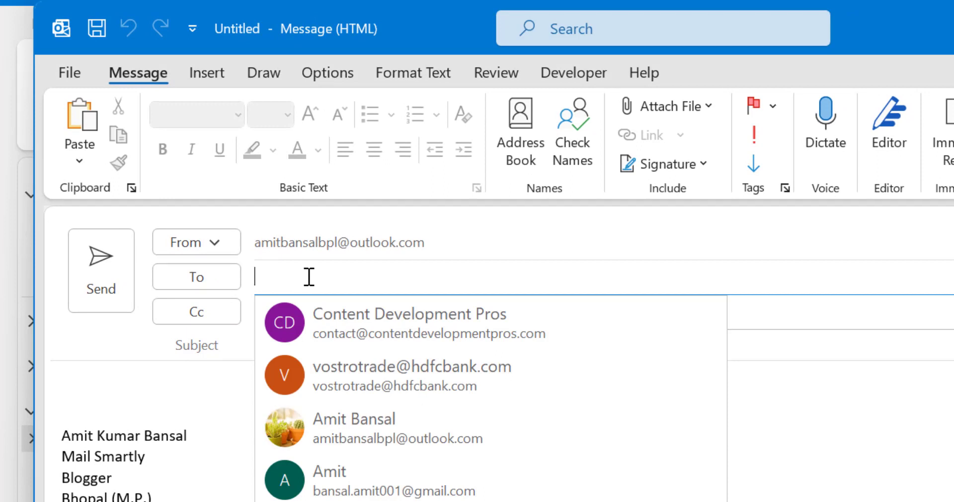
{"action": "type", "text": "amit"}
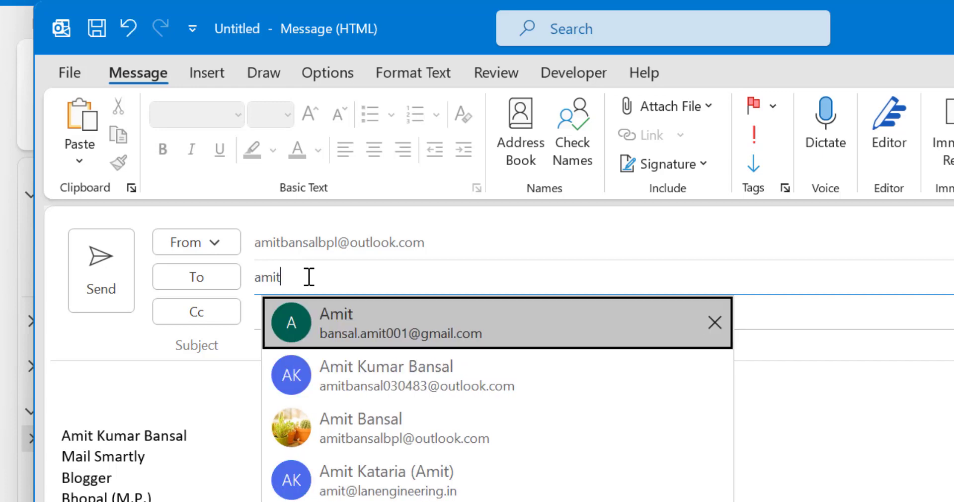
{"action": "left_click", "coordinate": [329, 423]}
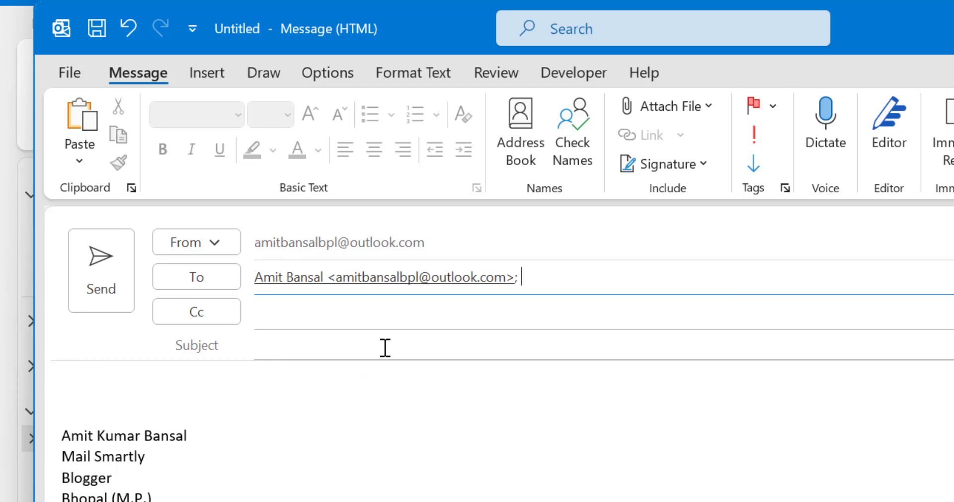
- Enter "Email Options and Settings" as the email's subject
{"action": "left_click", "coordinate": [386, 348]}
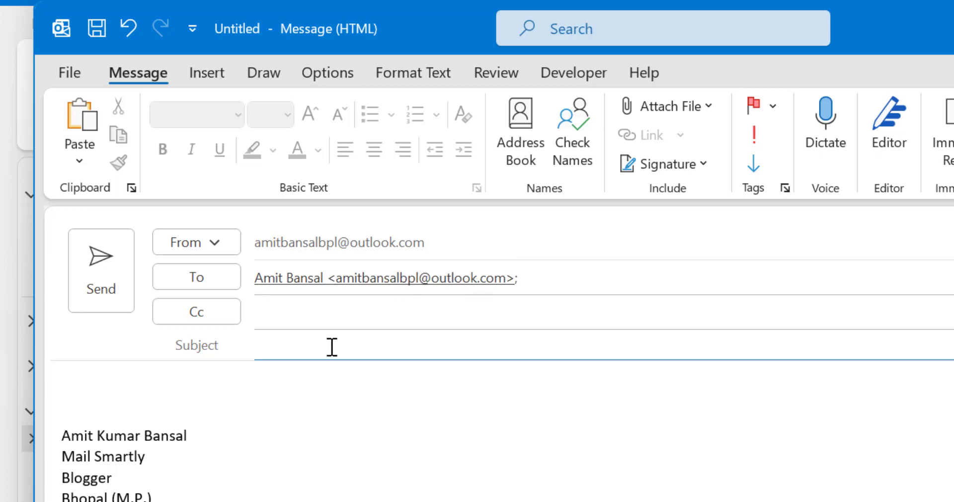
{"action": "type", "text": "Email Options and "}
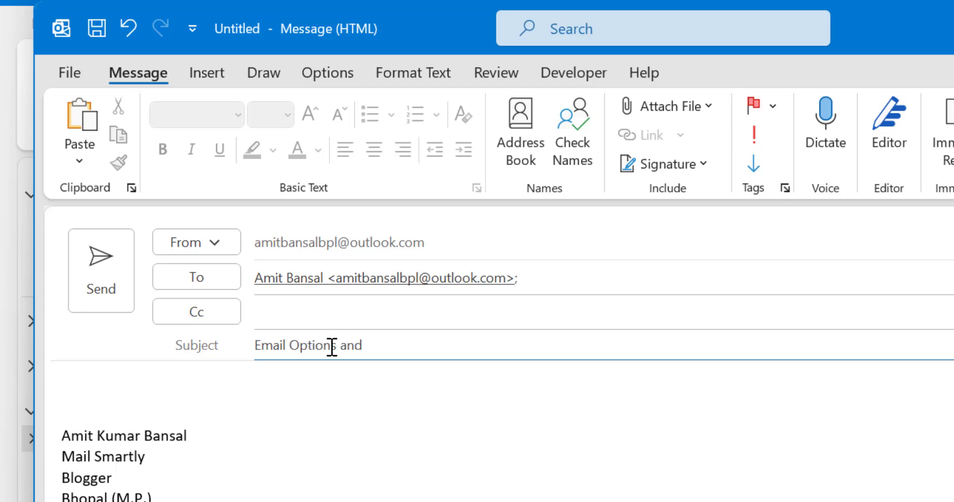
{"action": "type", "text": "Settings"}
- Show the message's Bcc field, try out the recipient fields without adding anyone, and hide the Bcc field again
{"action": "left_click", "coordinate": [342, 75]}
{"action": "left_click", "coordinate": [303, 401]}
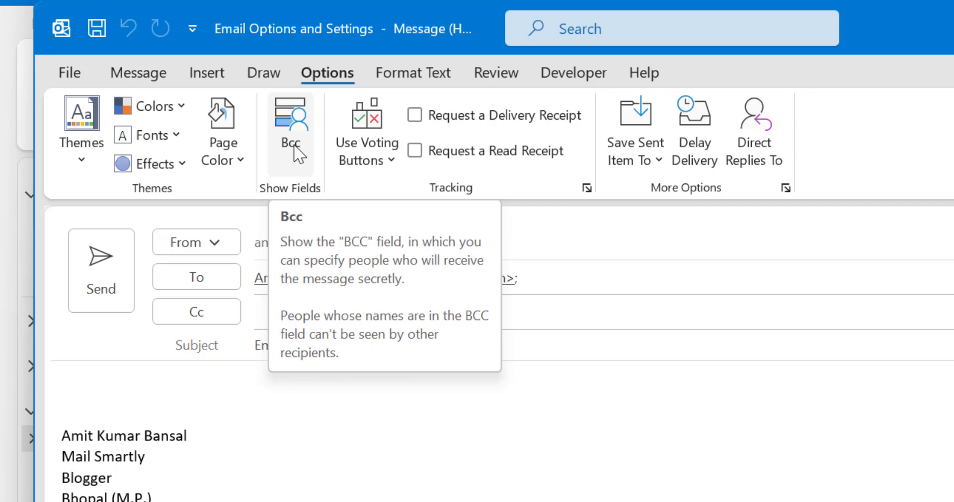
{"action": "left_click", "coordinate": [297, 128]}
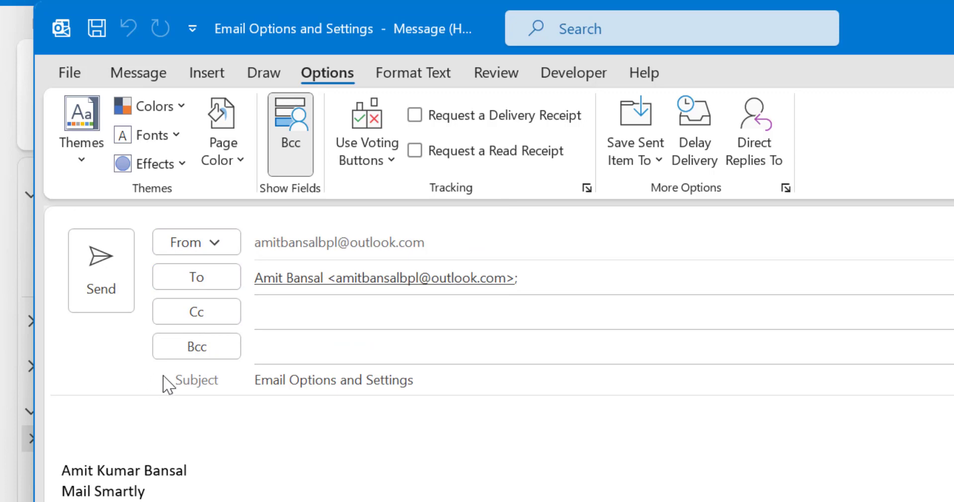
{"action": "left_click", "coordinate": [276, 351]}
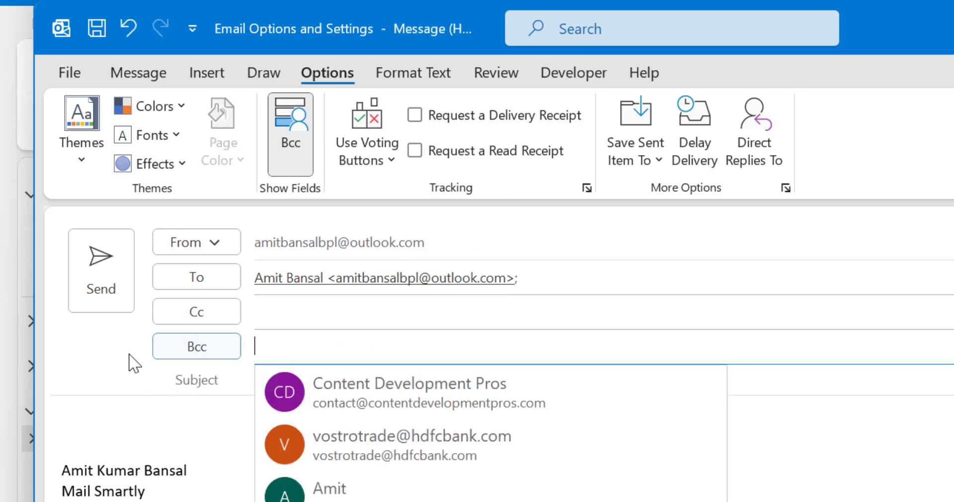
{"action": "left_click", "coordinate": [108, 343]}
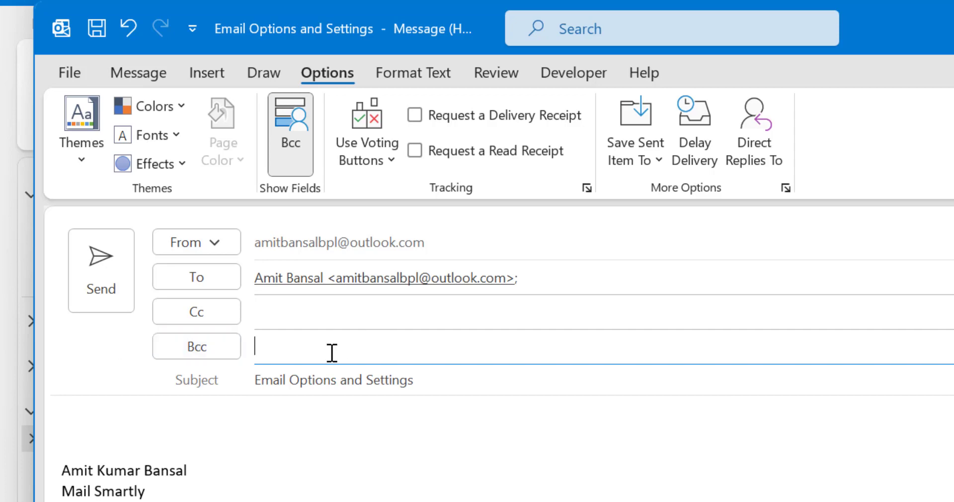
{"action": "left_click", "coordinate": [580, 278]}
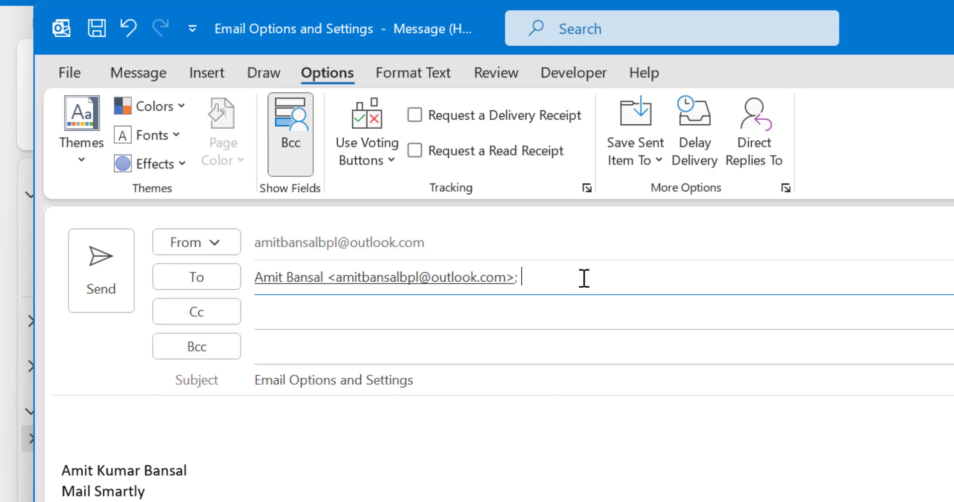
{"action": "left_click", "coordinate": [291, 316]}
{"action": "left_click", "coordinate": [101, 425]}
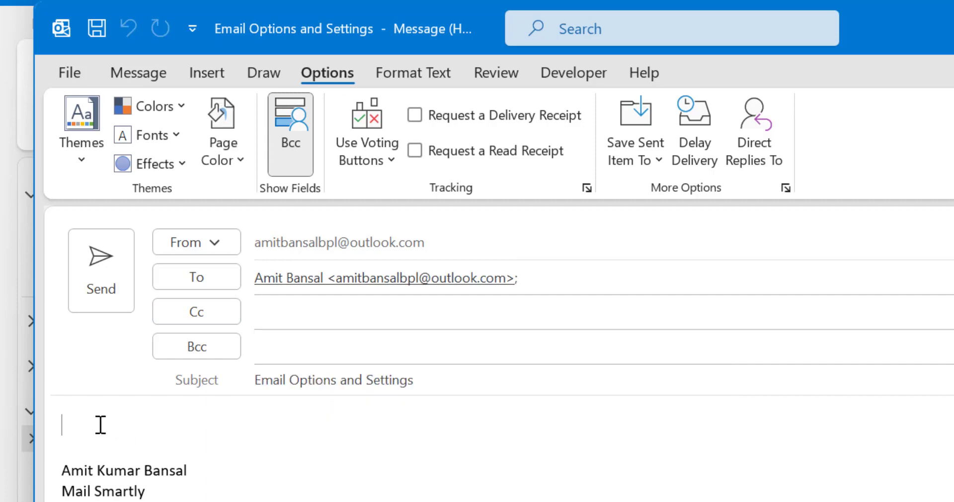
{"action": "left_click", "coordinate": [446, 346]}
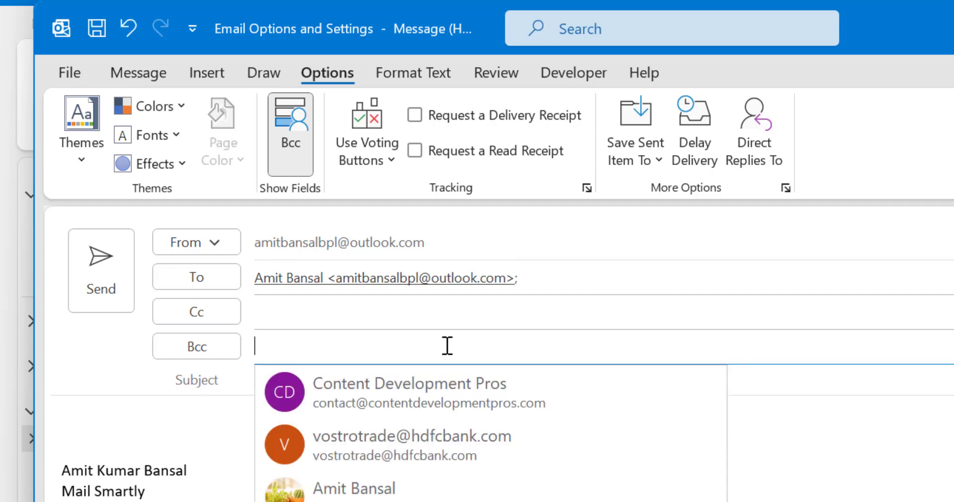
{"action": "left_click", "coordinate": [191, 415]}
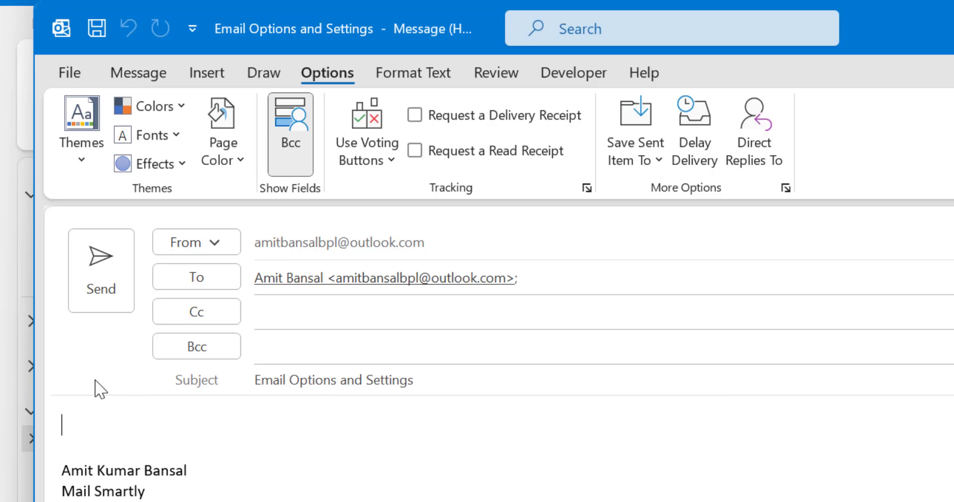
{"action": "left_click", "coordinate": [291, 143]}
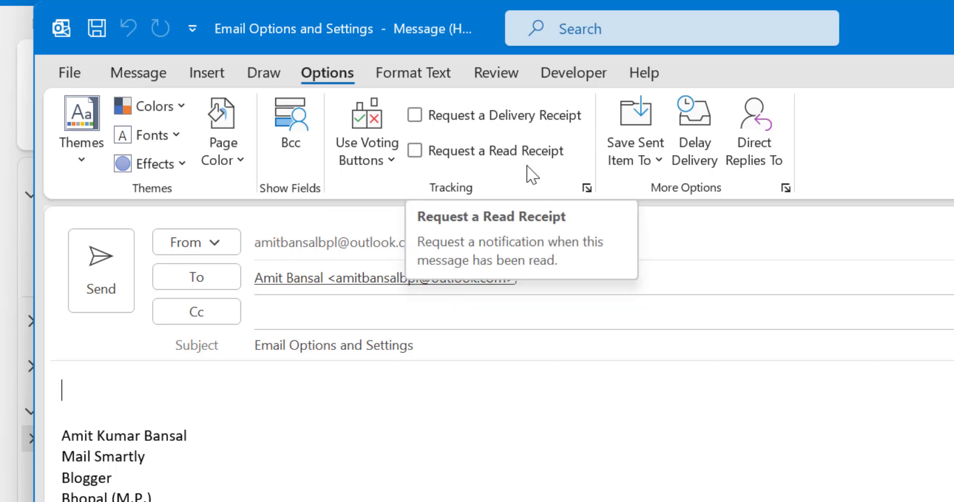
- Open the message's tracking properties, review the Importance levels and choose Normal
{"action": "left_click", "coordinate": [587, 188]}
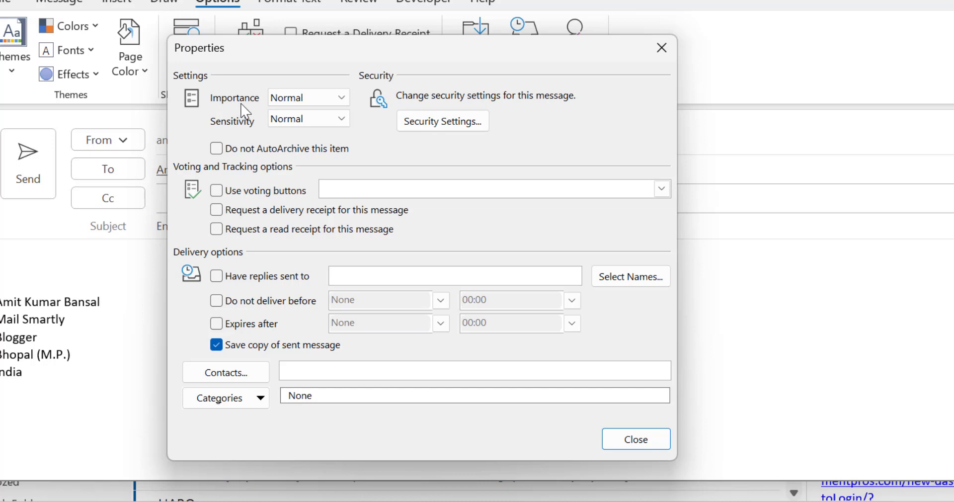
{"action": "left_click", "coordinate": [343, 99]}
{"action": "left_click", "coordinate": [313, 127]}
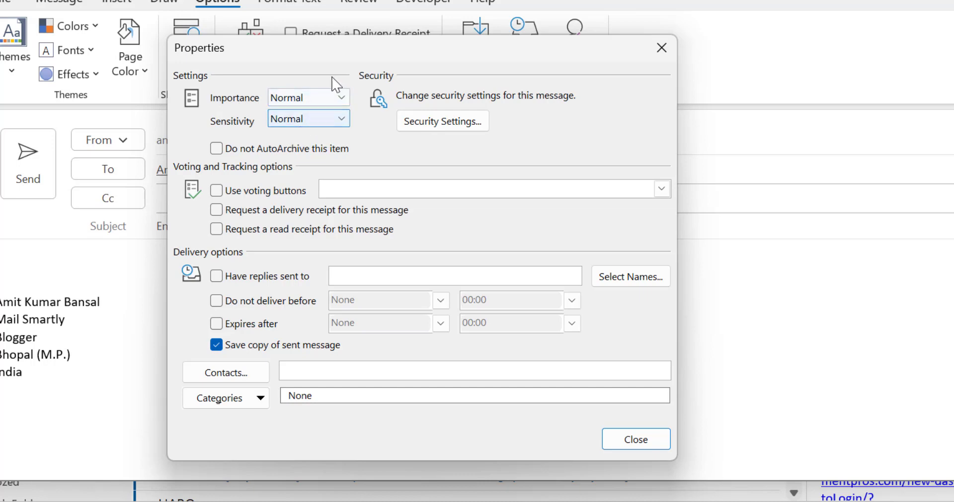
{"action": "left_click", "coordinate": [348, 100]}
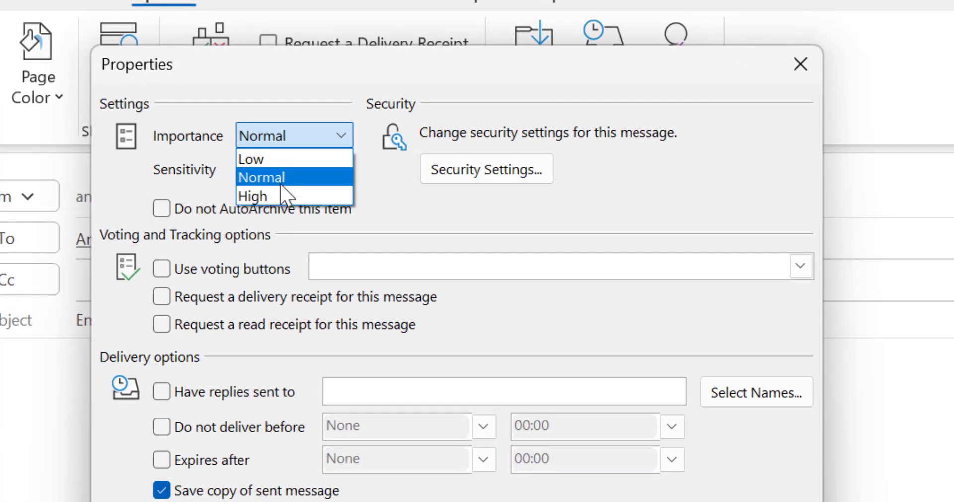
{"action": "left_click", "coordinate": [289, 181]}
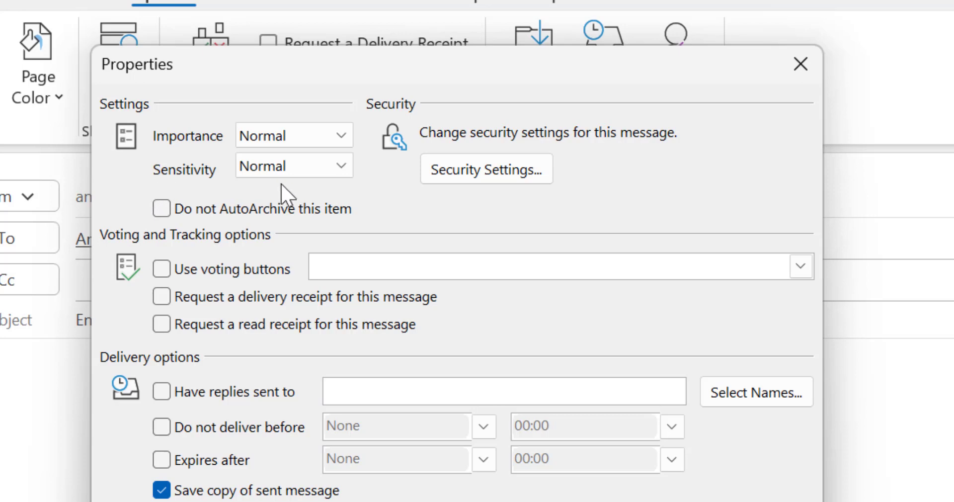
- Review the available Sensitivity levels for the message without choosing a different one
{"action": "left_click", "coordinate": [342, 171]}
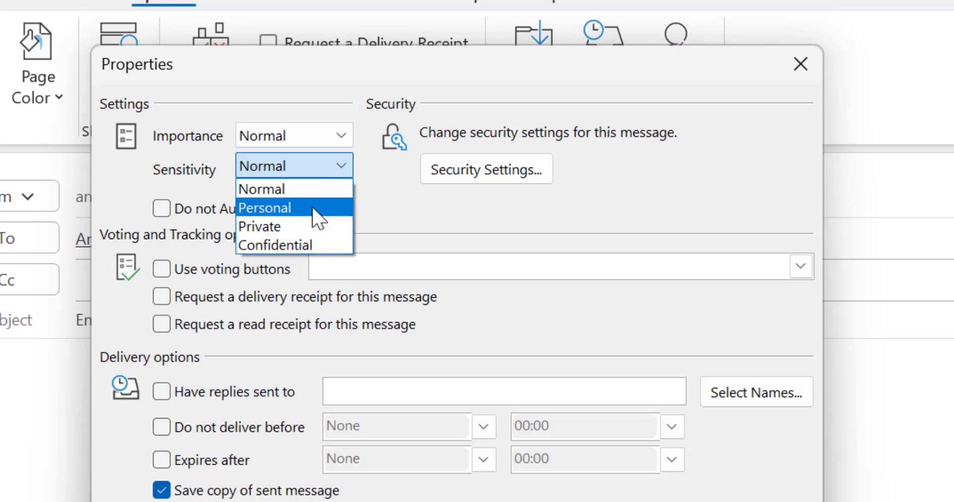
{"action": "left_click", "coordinate": [393, 213]}
{"action": "left_click", "coordinate": [439, 193]}
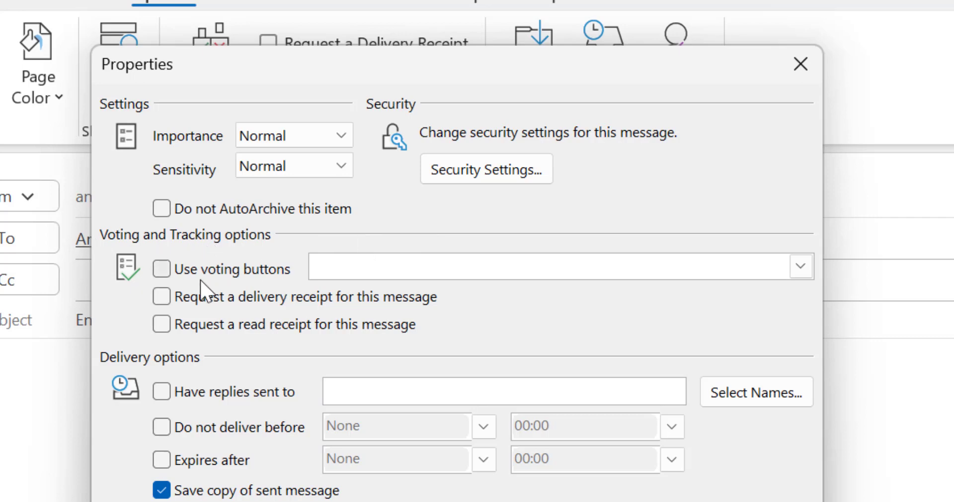
- Enable voting buttons for the message and replace the default choices with the custom text "Lunch,Dinner"
{"action": "left_click", "coordinate": [162, 271]}
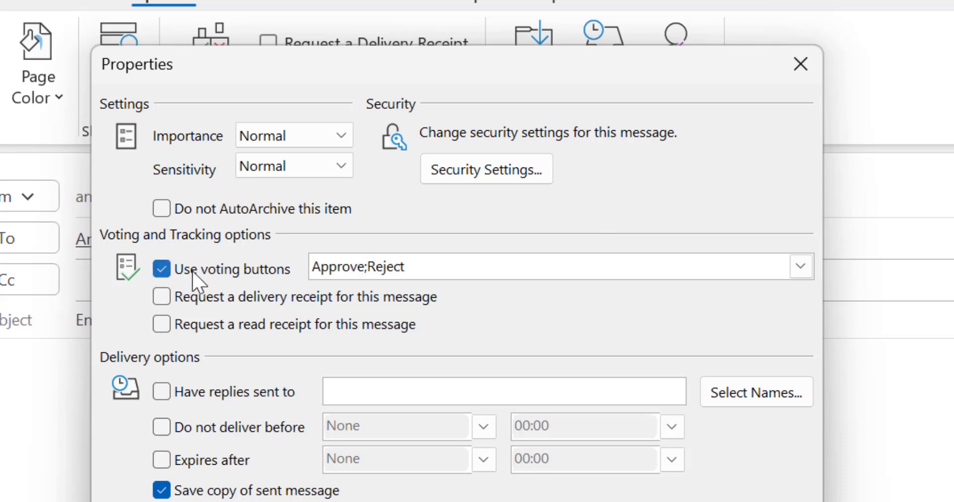
{"action": "left_click", "coordinate": [800, 271]}
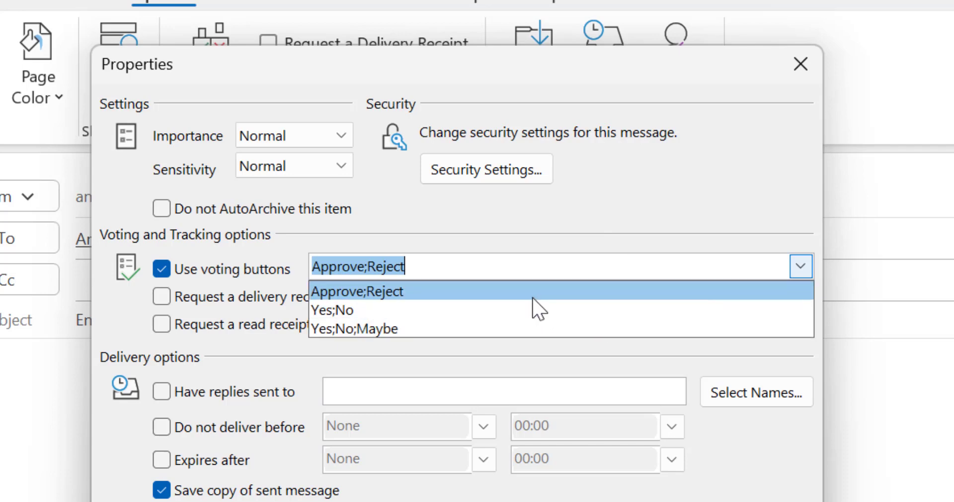
{"action": "left_click", "coordinate": [484, 274]}
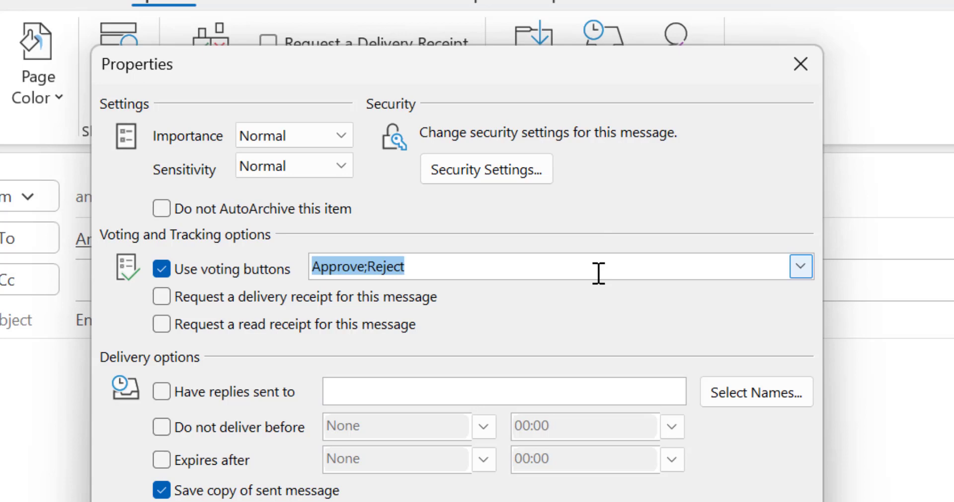
{"action": "type", "text": "Lun"}
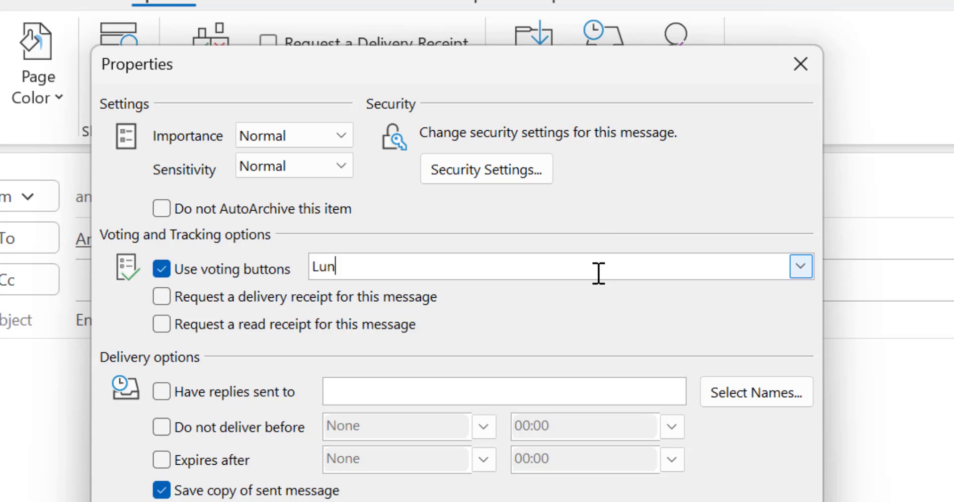
{"action": "type", "text": "ch,Dinner"}
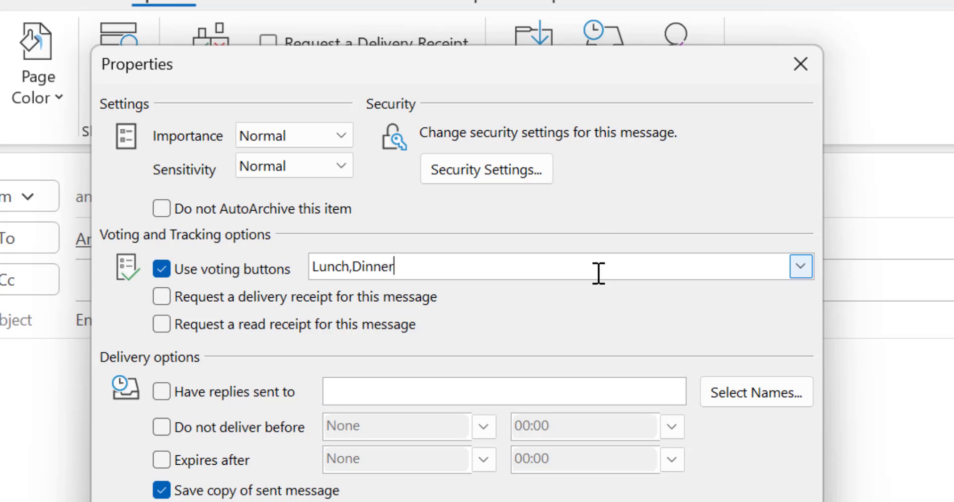
- Replace the comma separating the custom voting choices with a colon so the text reads "Lunch:Dinner"
{"action": "left_click", "coordinate": [793, 274]}
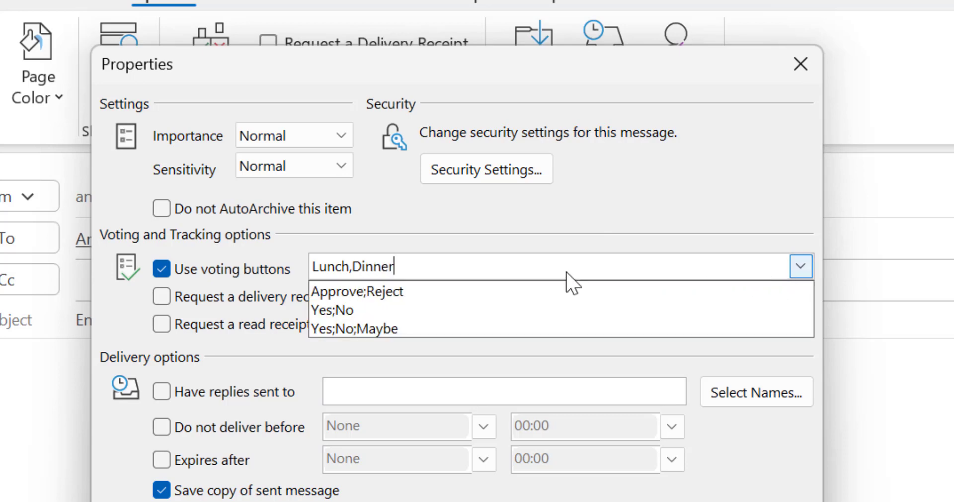
{"action": "left_click", "coordinate": [353, 269]}
{"action": "double_click", "coordinate": [354, 269]}
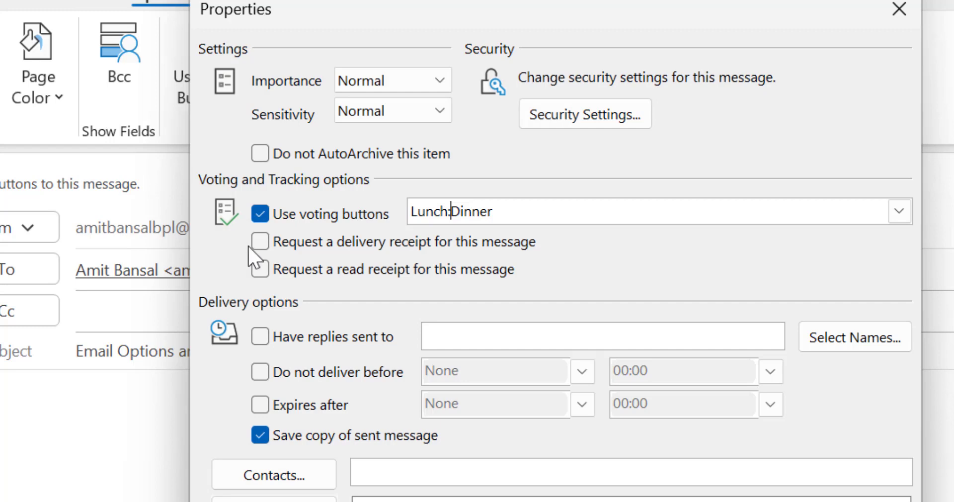
- Try the delivery receipt and read receipt requests for the message, and clear both again
{"action": "left_click", "coordinate": [262, 244]}
{"action": "left_click", "coordinate": [265, 243]}
{"action": "left_click", "coordinate": [259, 273]}
{"action": "left_click", "coordinate": [262, 245]}
{"action": "left_click", "coordinate": [260, 244]}
{"action": "left_click", "coordinate": [261, 268]}
- Have replies sent to the sender's own address, and look through the address book of alternative reply recipients without choosing any
{"action": "left_click", "coordinate": [261, 337]}
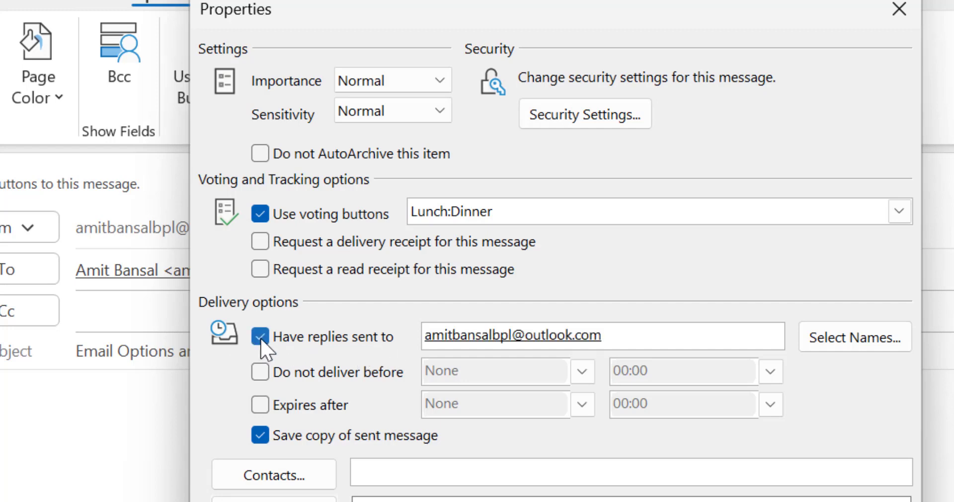
{"action": "left_click", "coordinate": [653, 335]}
{"action": "left_click", "coordinate": [848, 347]}
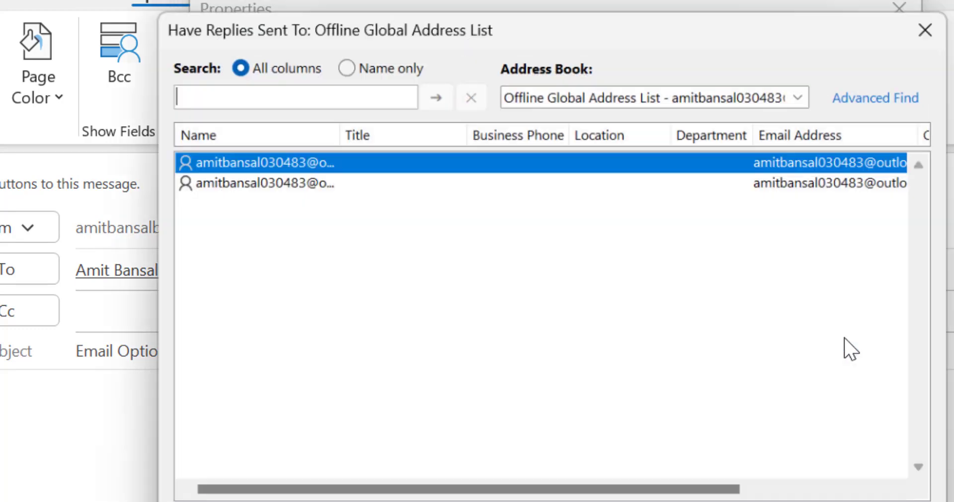
{"action": "left_click", "coordinate": [926, 30]}
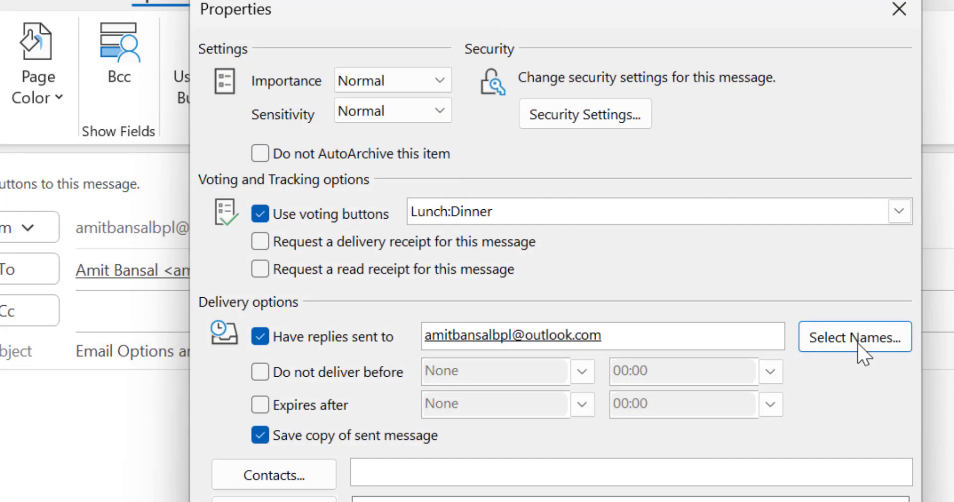
{"action": "left_click", "coordinate": [858, 343]}
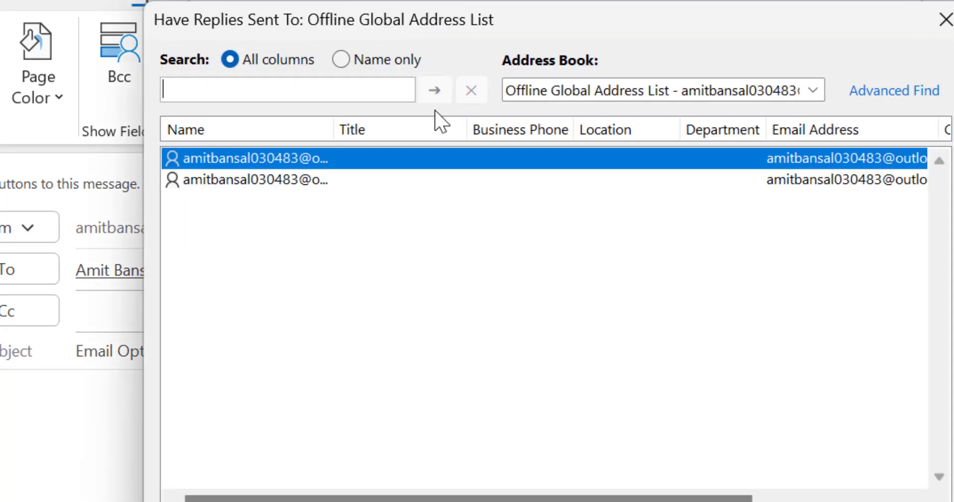
{"action": "left_click", "coordinate": [943, 26]}
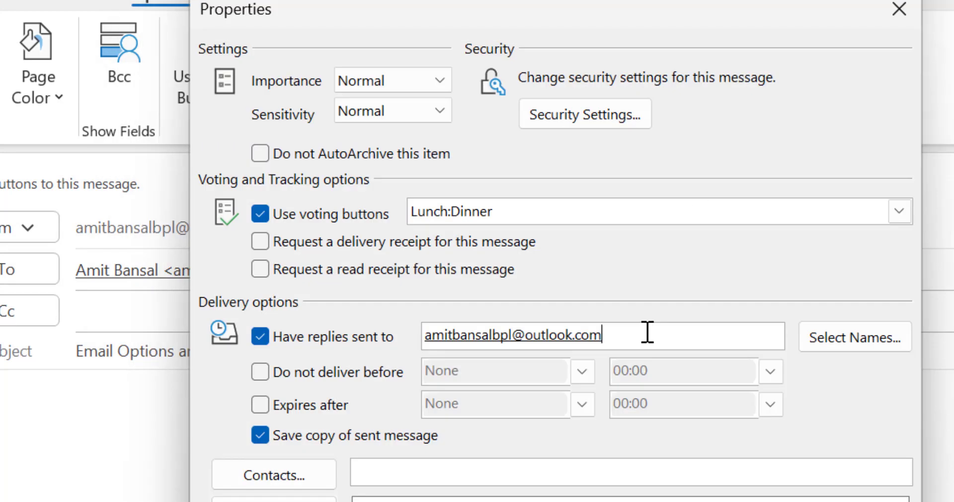
{"action": "left_click_drag", "start_coordinate": [602, 335], "coordinate": [424, 335]}
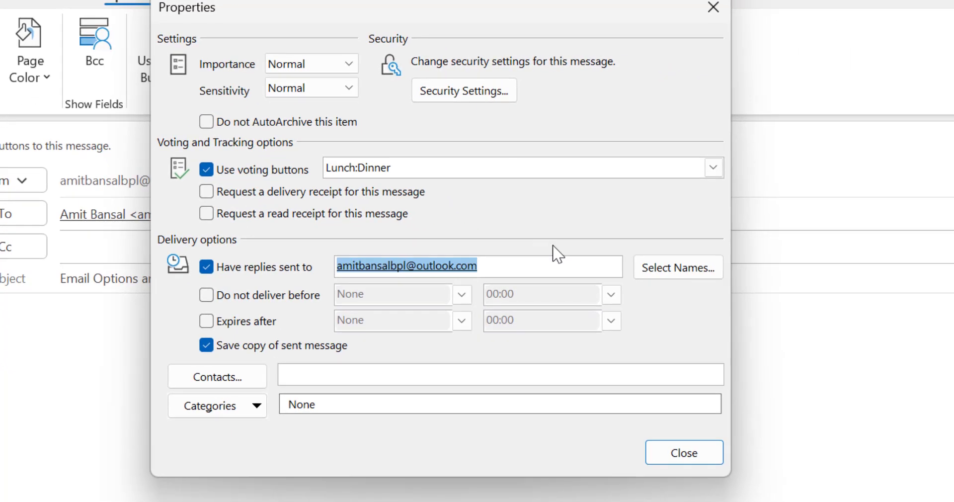
{"action": "left_click", "coordinate": [532, 267]}
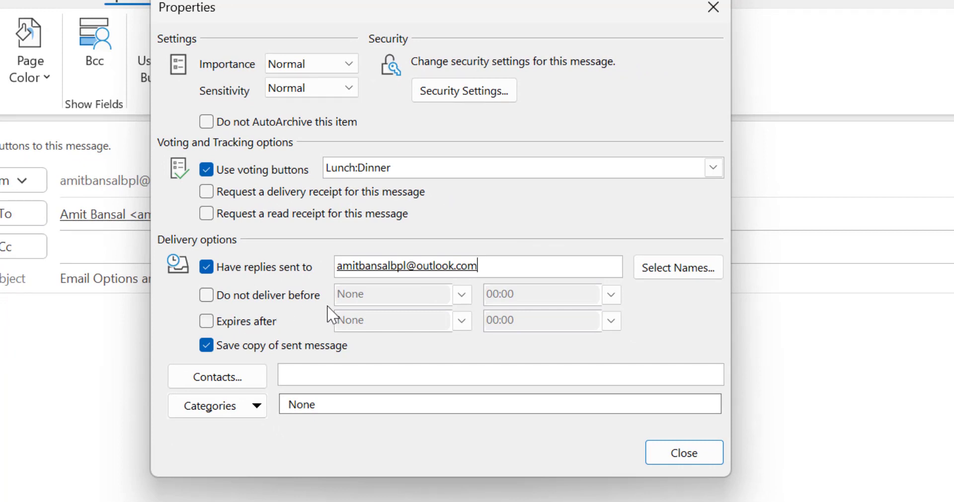
- Turn on the earliest delivery time option, and clear both the reply address and the voting buttons for the message
{"action": "left_click", "coordinate": [208, 297]}
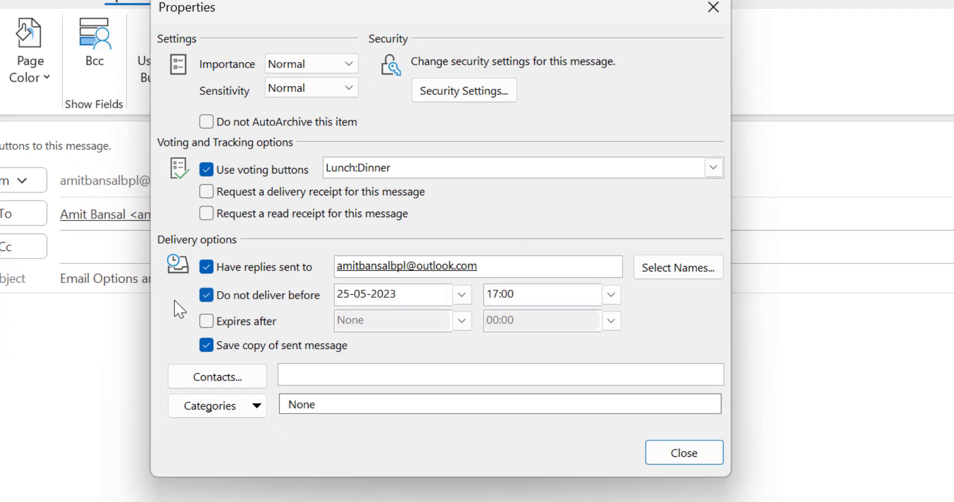
{"action": "left_click", "coordinate": [206, 267]}
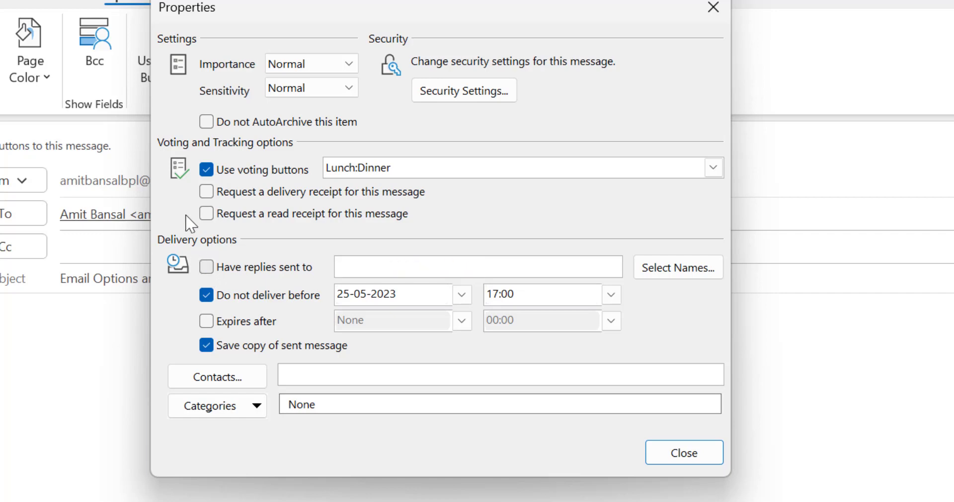
{"action": "left_click", "coordinate": [207, 169]}
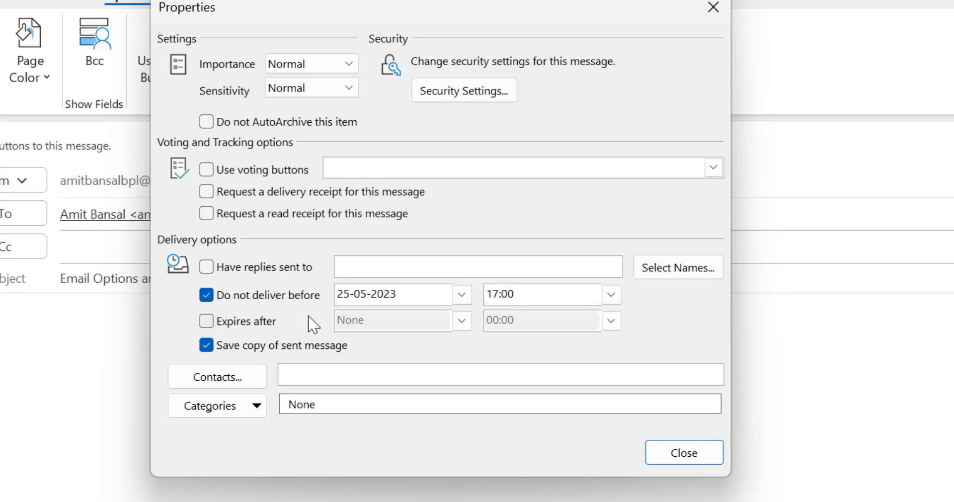
- Look through the date and time choices for the earliest delivery, and close the message properties with that option turned off
{"action": "left_click", "coordinate": [462, 295]}
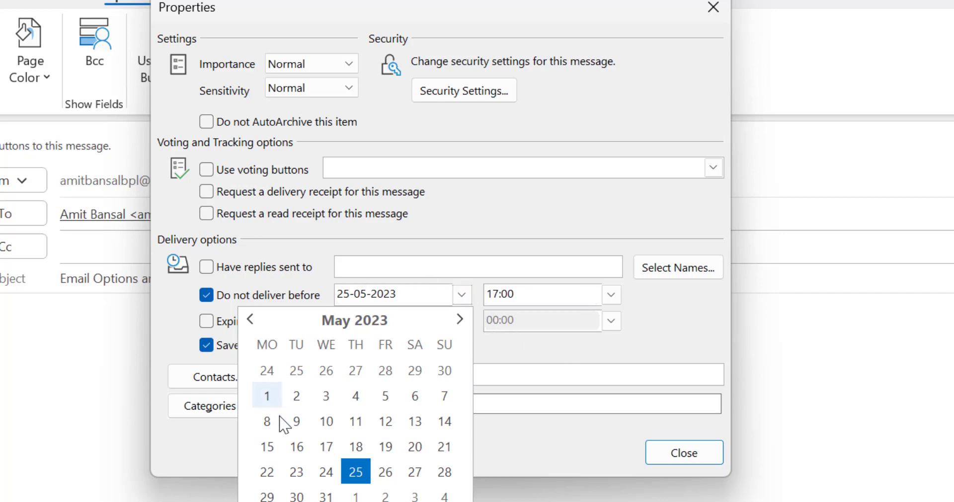
{"action": "left_click", "coordinate": [665, 322]}
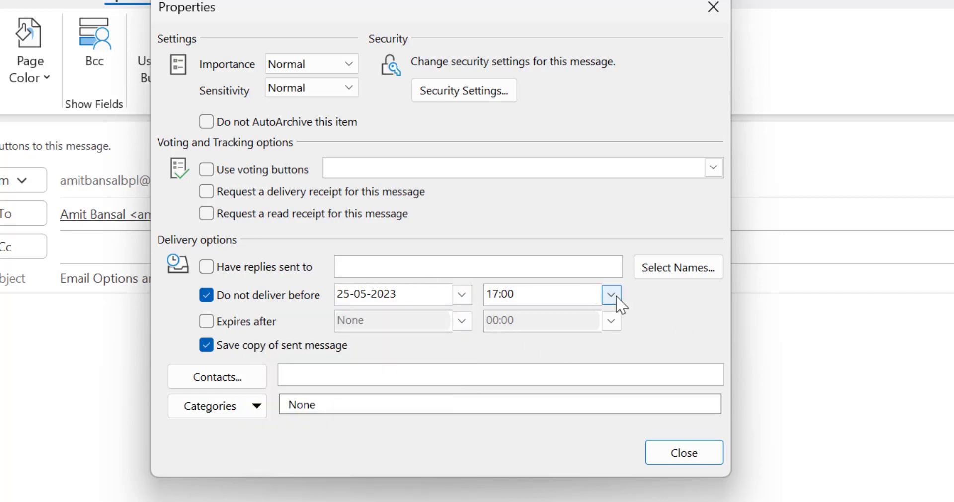
{"action": "left_click", "coordinate": [612, 295]}
{"action": "left_click", "coordinate": [668, 336]}
{"action": "left_click", "coordinate": [203, 298]}
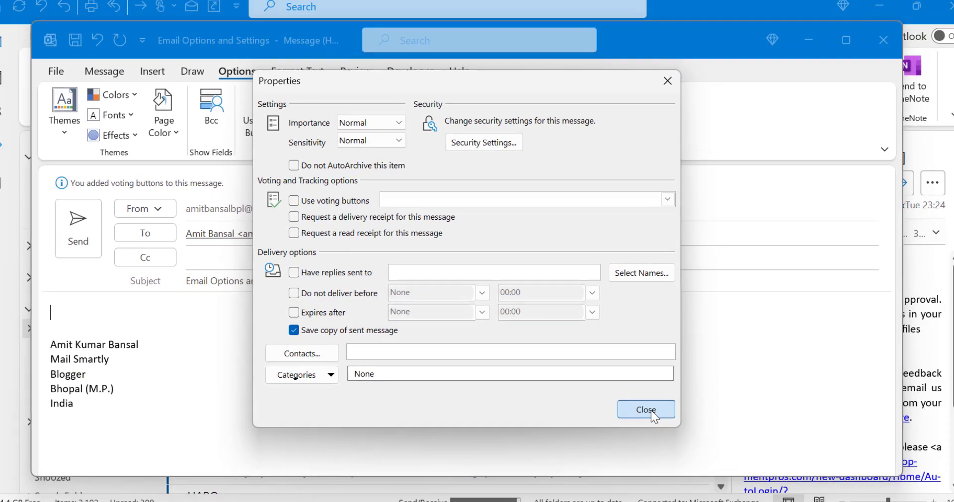
{"action": "left_click", "coordinate": [652, 410]}
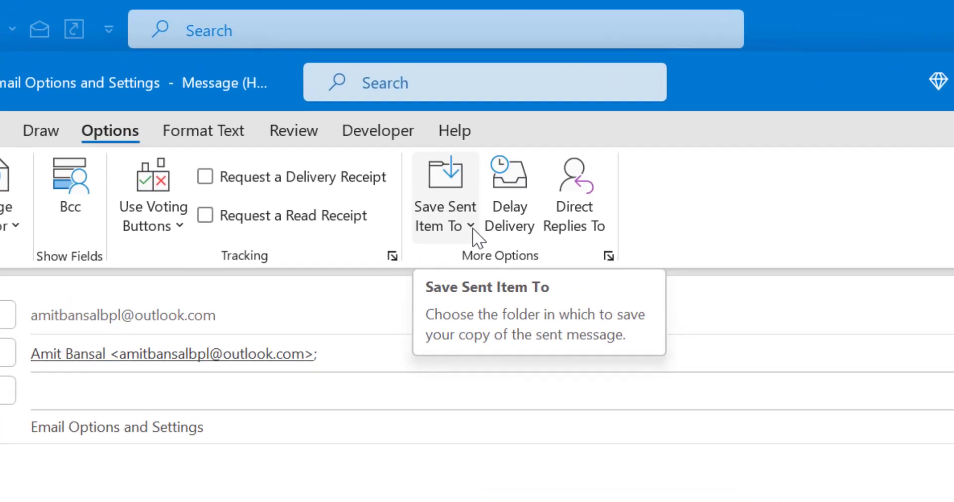
- Look through the mail folders for saving the sent copy, and choose Sent Items of the sending account
{"action": "left_click", "coordinate": [469, 228]}
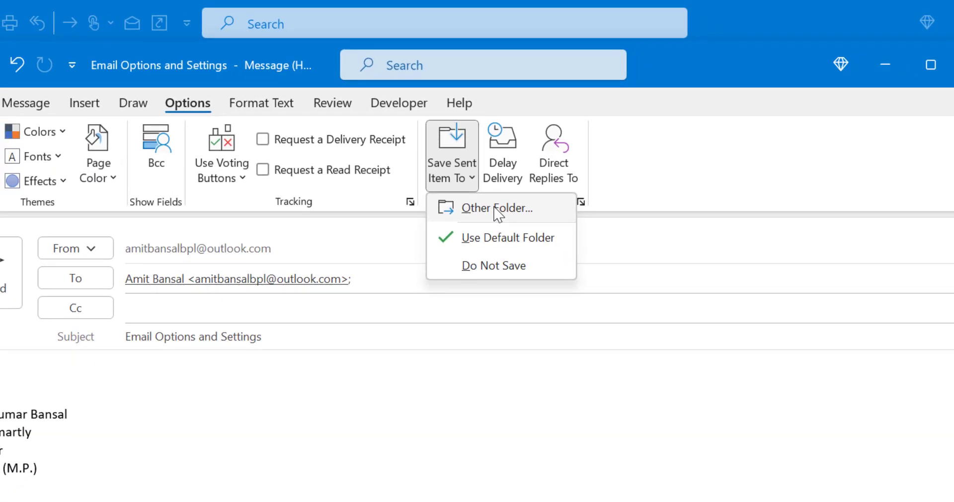
{"action": "left_click", "coordinate": [497, 209]}
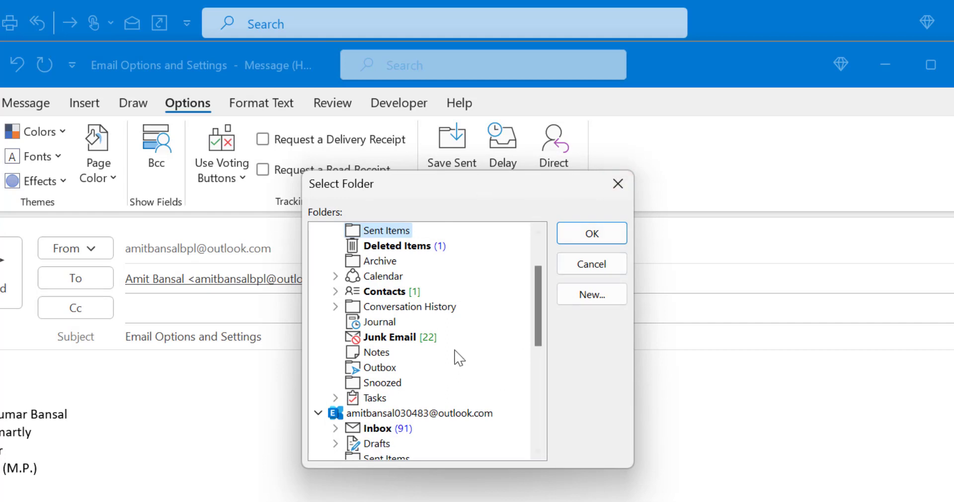
{"action": "scroll", "coordinate": [476, 349], "scroll_direction": "up", "scroll_amount": 2}
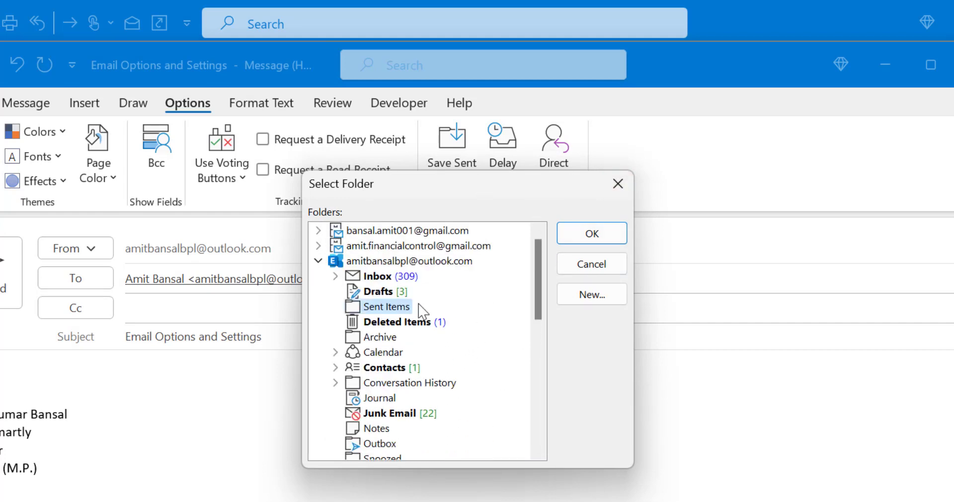
{"action": "scroll", "coordinate": [438, 321], "scroll_direction": "down", "scroll_amount": 3}
{"action": "scroll", "coordinate": [440, 321], "scroll_direction": "down", "scroll_amount": 4}
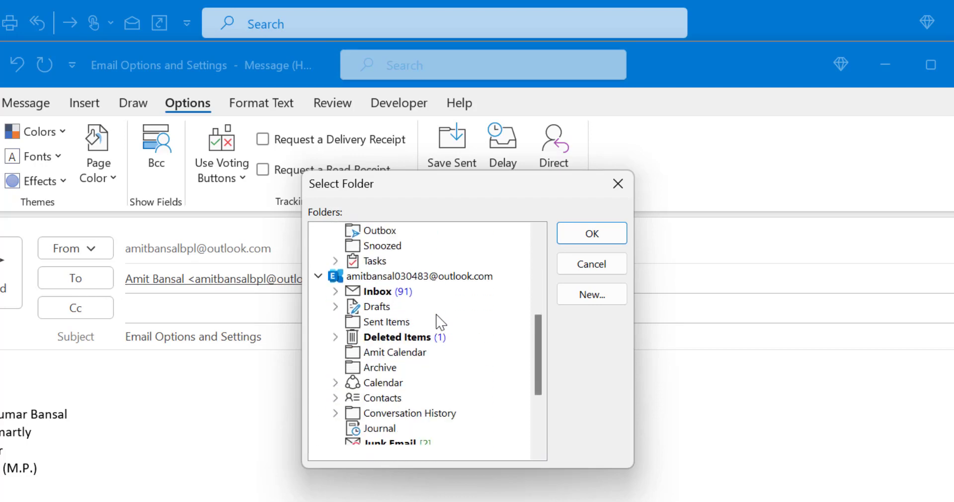
{"action": "scroll", "coordinate": [440, 321], "scroll_direction": "up", "scroll_amount": 7}
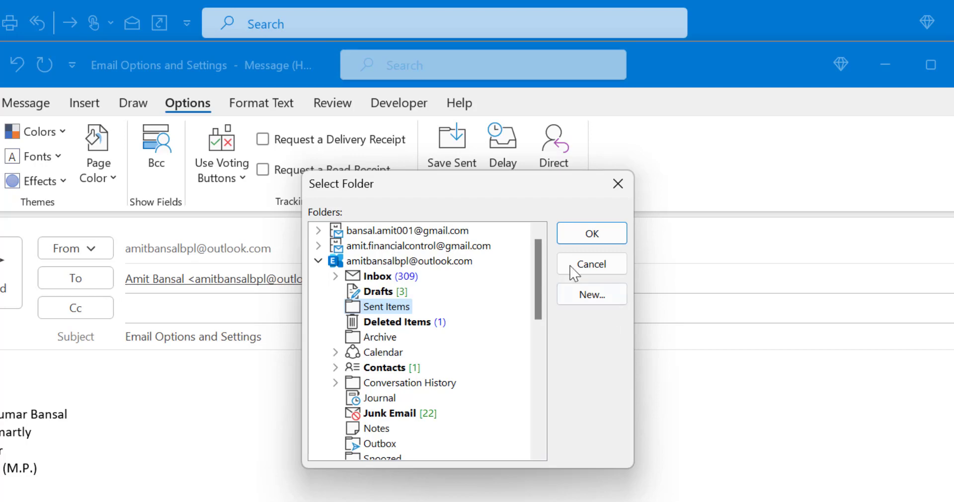
{"action": "left_click", "coordinate": [589, 236]}
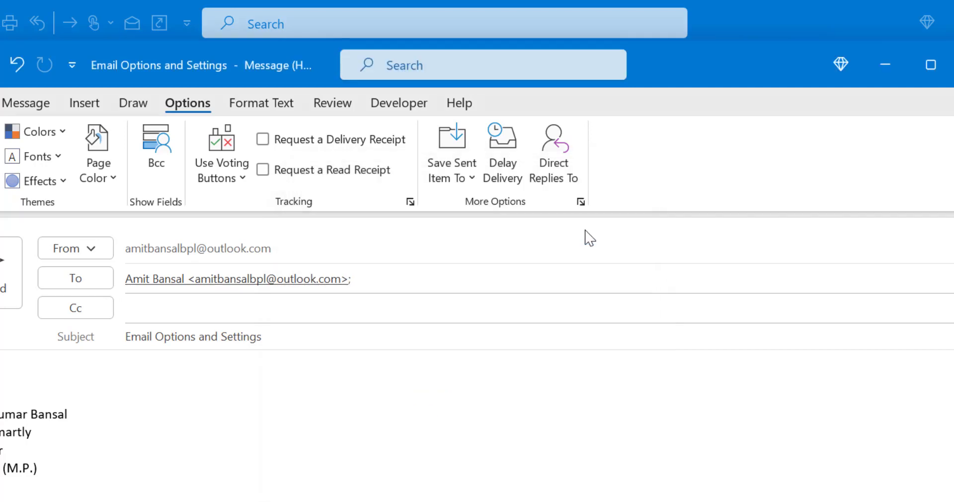
- Set the sent copy back to the default folder, and check the save location choices again
{"action": "left_click", "coordinate": [472, 179]}
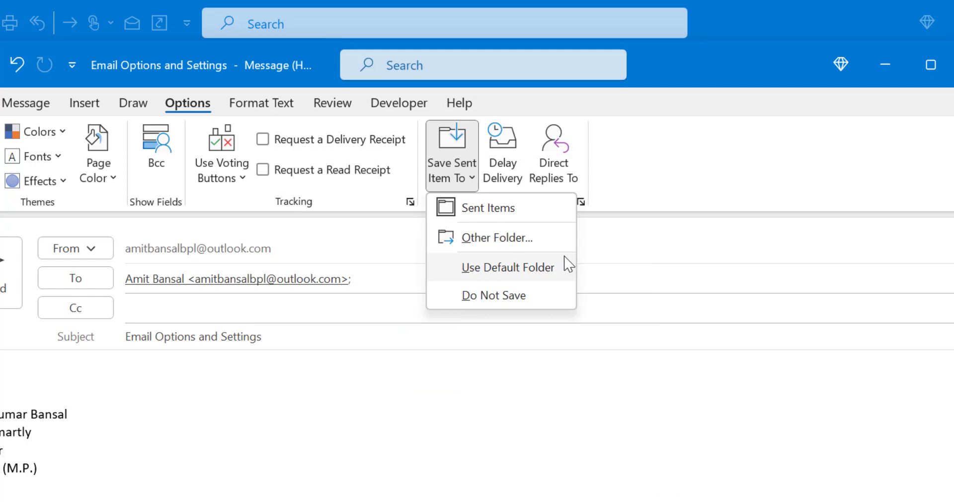
{"action": "left_click", "coordinate": [522, 271]}
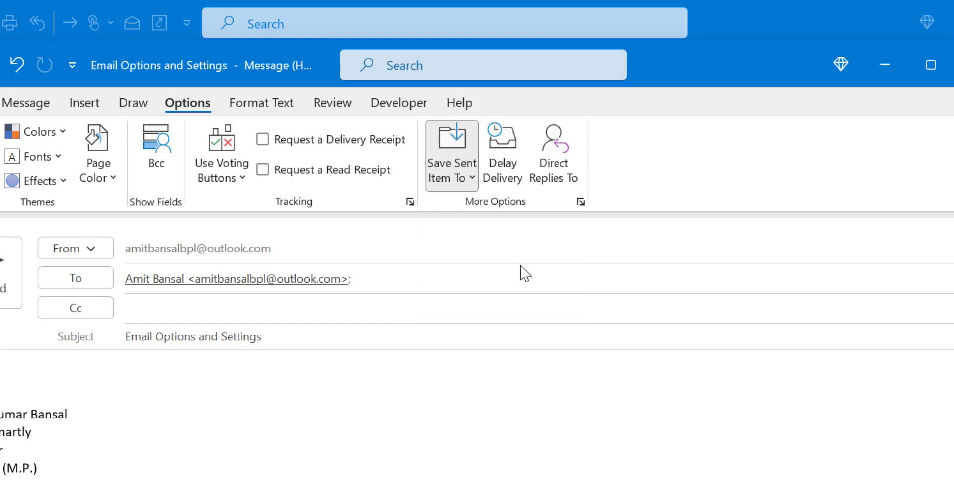
{"action": "left_click", "coordinate": [473, 179]}
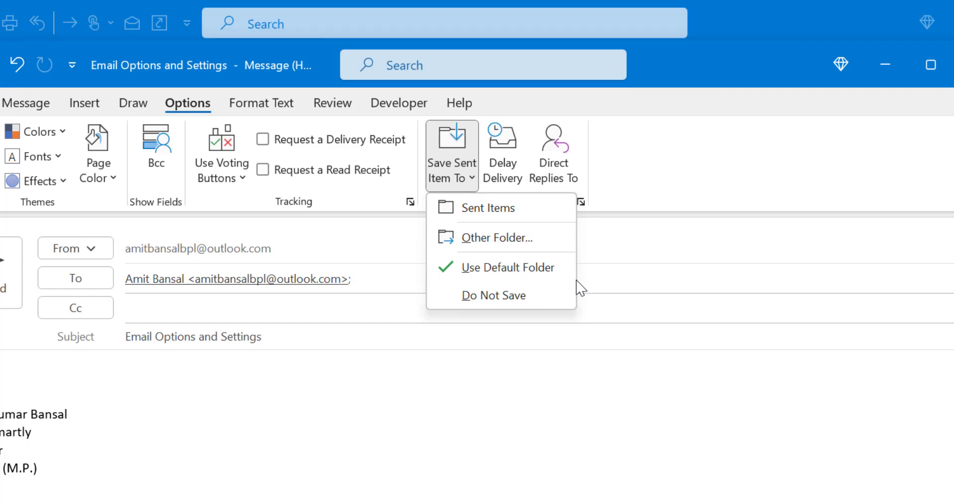
{"action": "left_click", "coordinate": [432, 449]}
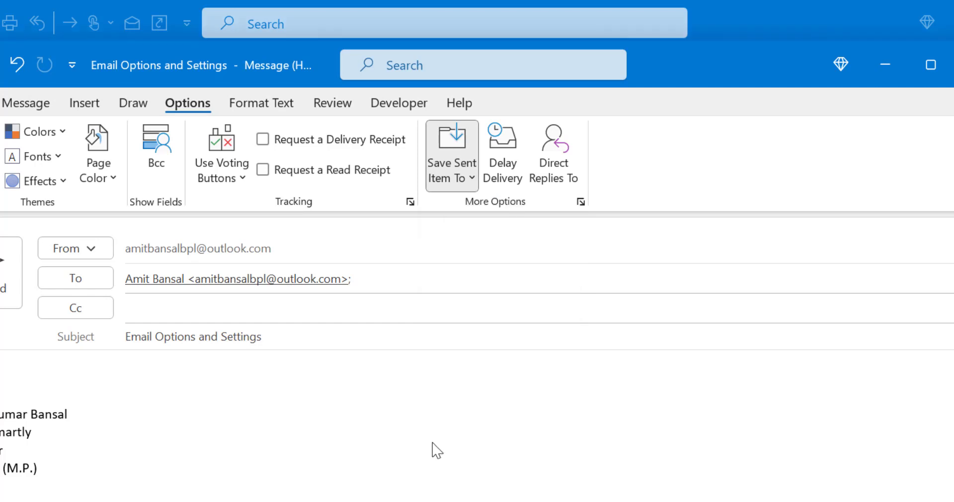
- Delay the message's delivery until 25-05-2023 at 17:00
{"action": "left_click", "coordinate": [517, 175]}
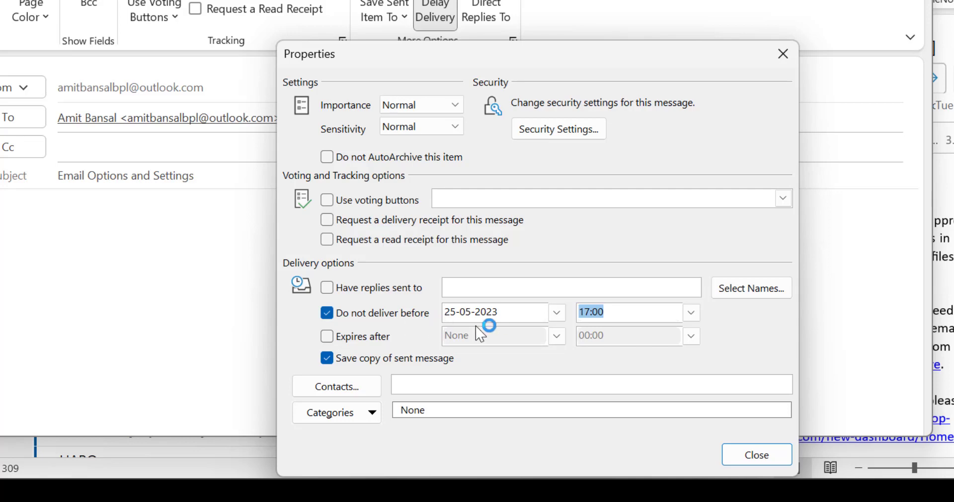
{"action": "left_click", "coordinate": [757, 455]}
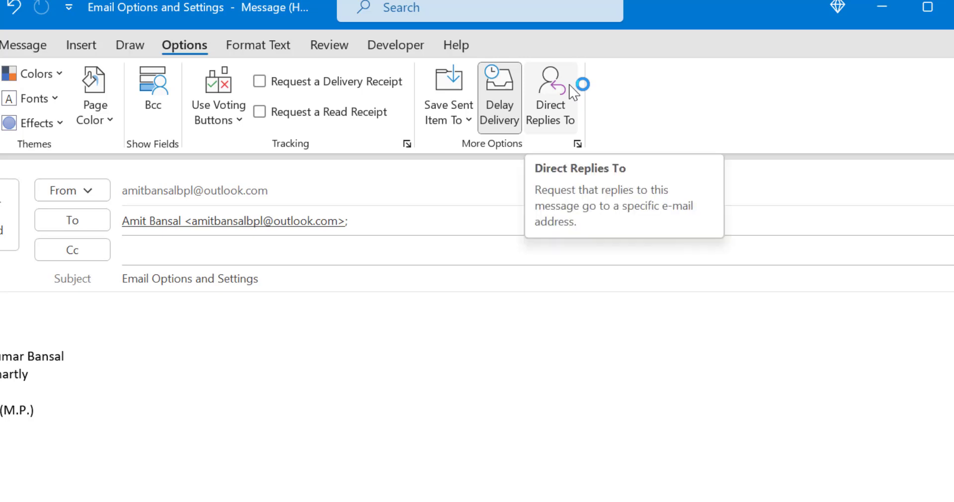
- Direct replies to the sender's own address, and move the properties dialog aside to uncover the message's recipient line
{"action": "left_click", "coordinate": [560, 105]}
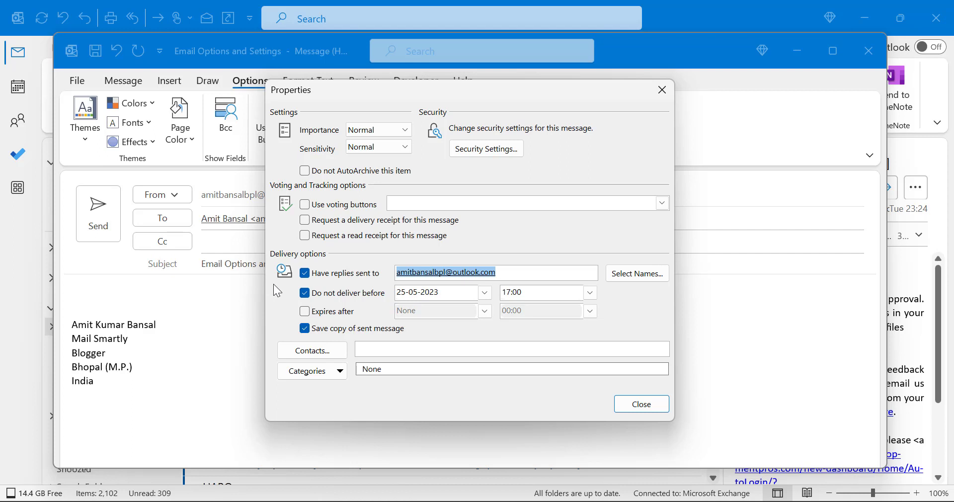
{"action": "left_click", "coordinate": [306, 293]}
{"action": "mouse_move", "coordinate": [466, 101]}
{"action": "left_mouse_down"}
{"action": "mouse_move", "coordinate": [477, 120]}
{"action": "mouse_move", "coordinate": [470, 108]}
{"action": "left_mouse_up"}
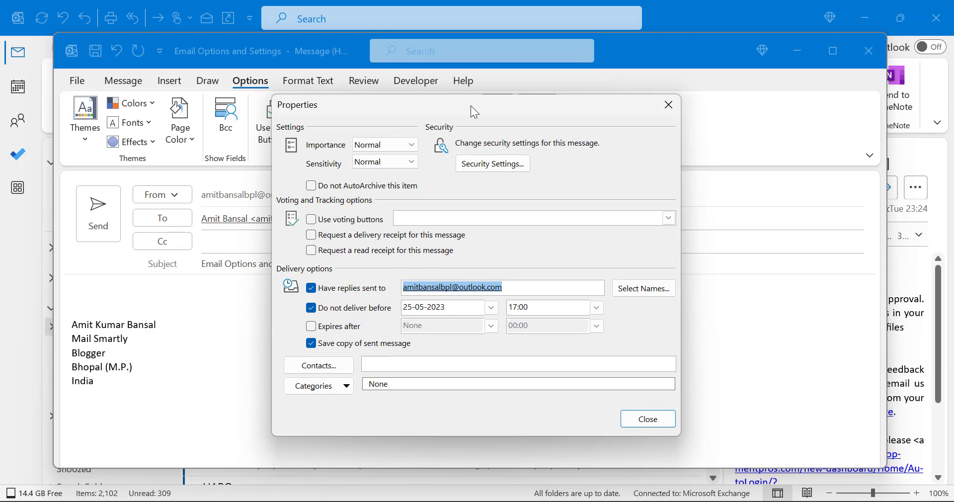
{"action": "left_click_drag", "start_coordinate": [470, 106], "coordinate": [539, 105]}
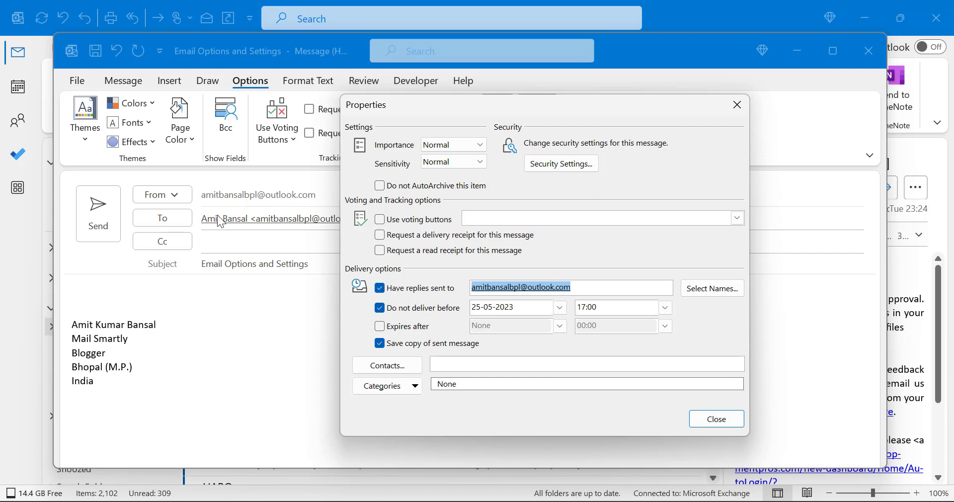
{"action": "left_click", "coordinate": [592, 291]}
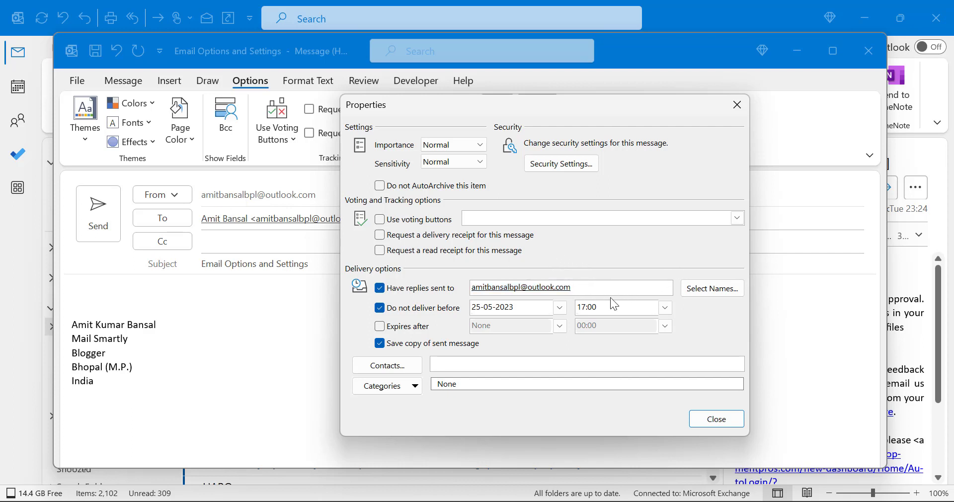
- Look through the available address books for alternative reply recipients without choosing any
{"action": "left_click", "coordinate": [706, 295]}
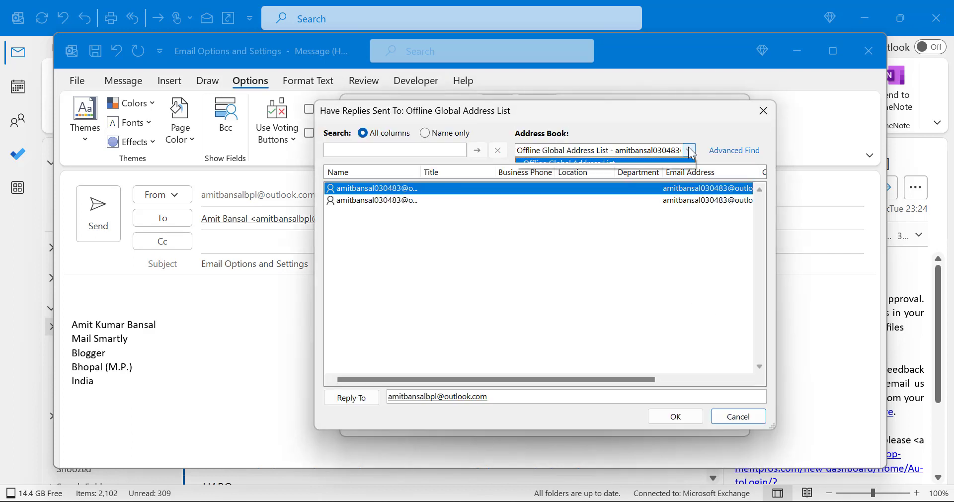
{"action": "left_click", "coordinate": [689, 150]}
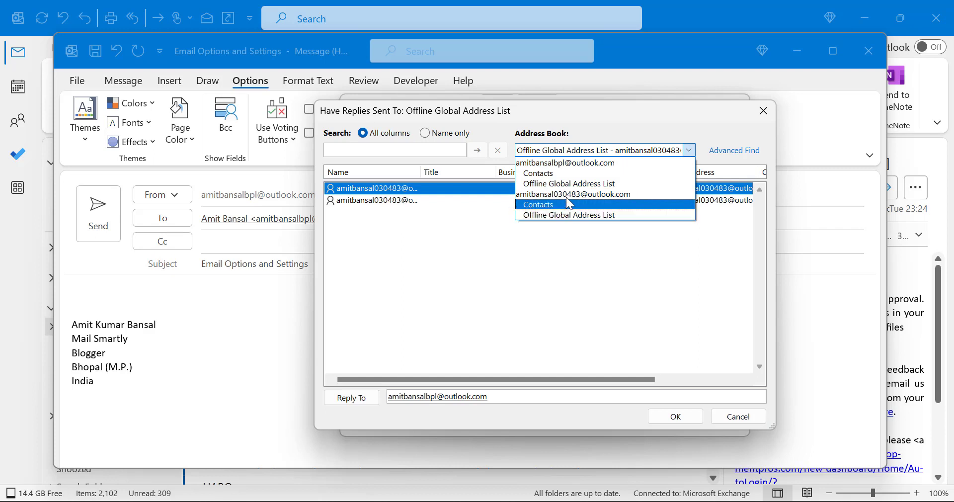
{"action": "left_click", "coordinate": [566, 164]}
{"action": "key", "text": "Escape"}
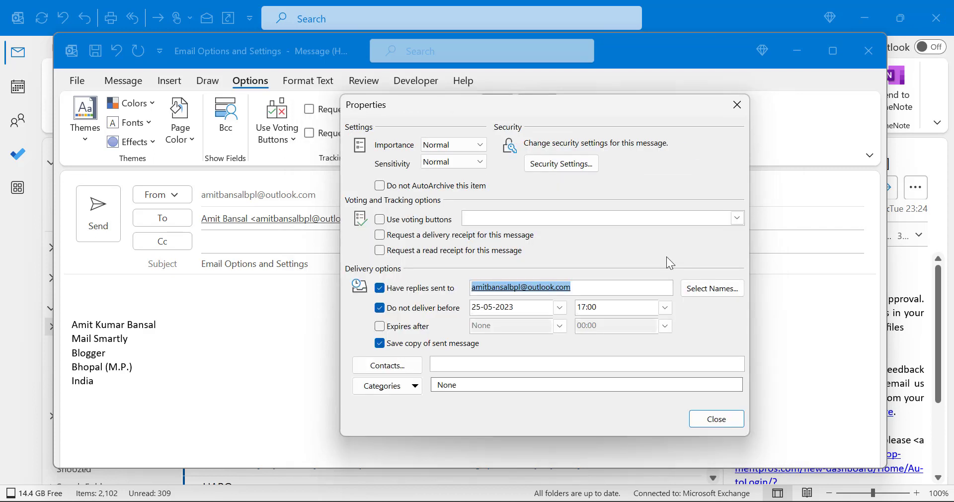
- Keep the sender's own address as the reply recipient and close the message properties
{"action": "left_click", "coordinate": [613, 290]}
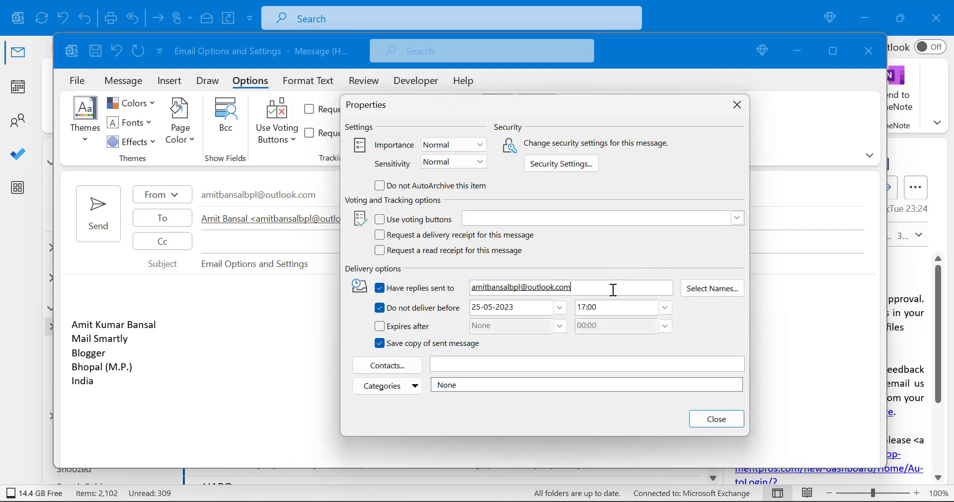
{"action": "double_click", "coordinate": [613, 290]}
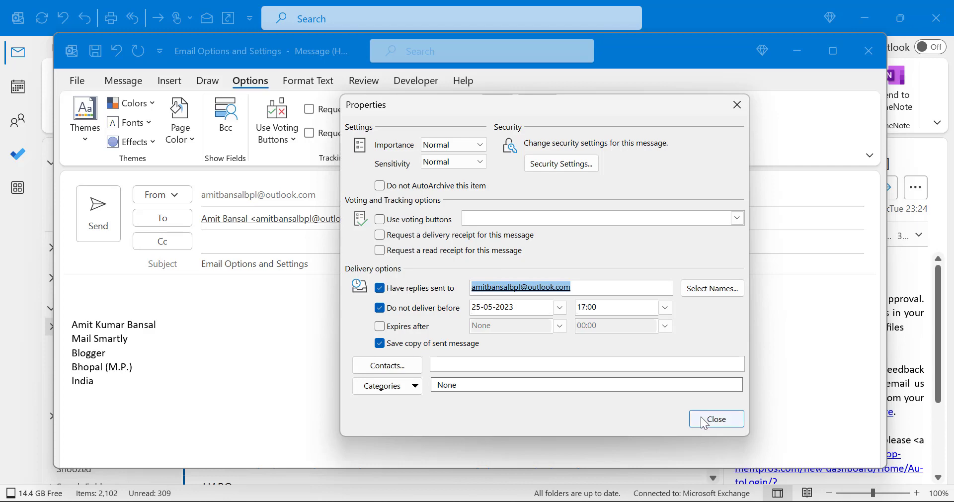
{"action": "left_click", "coordinate": [716, 419]}
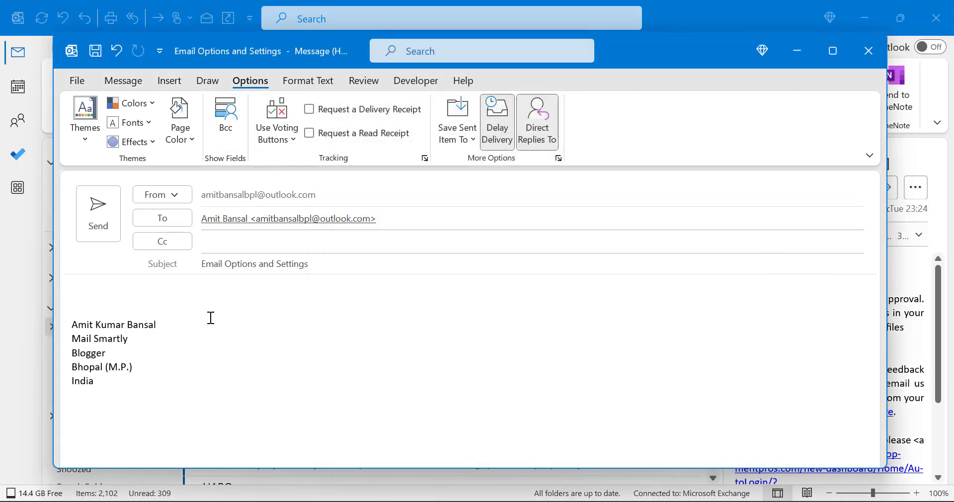